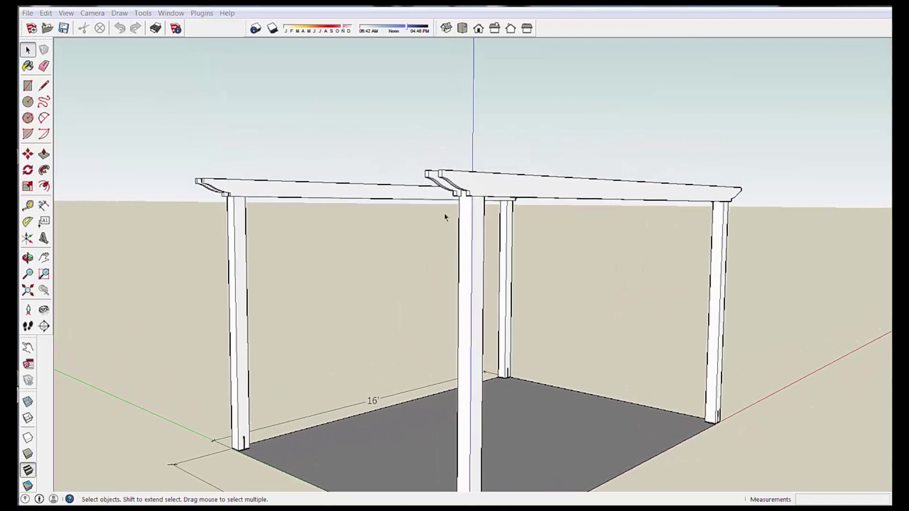
- Copy the near outer beam from inside the beam group and paste it in place outside the group
double_click(498, 190)
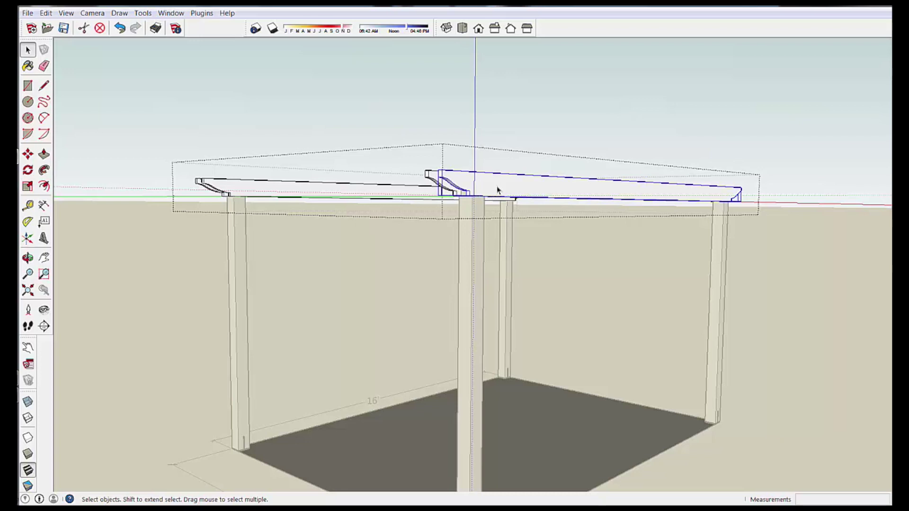
left_click(147, 245)
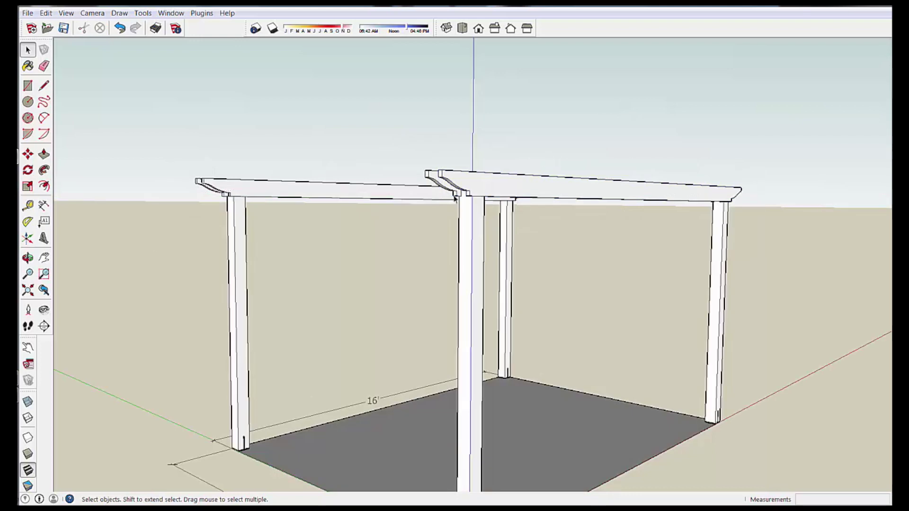
middle_click_drag(443, 195, 377, 212)
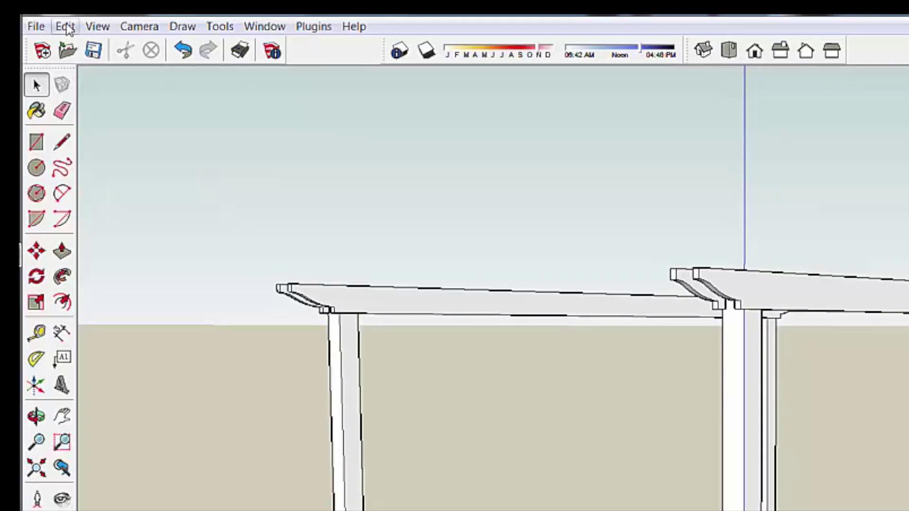
left_click(66, 27)
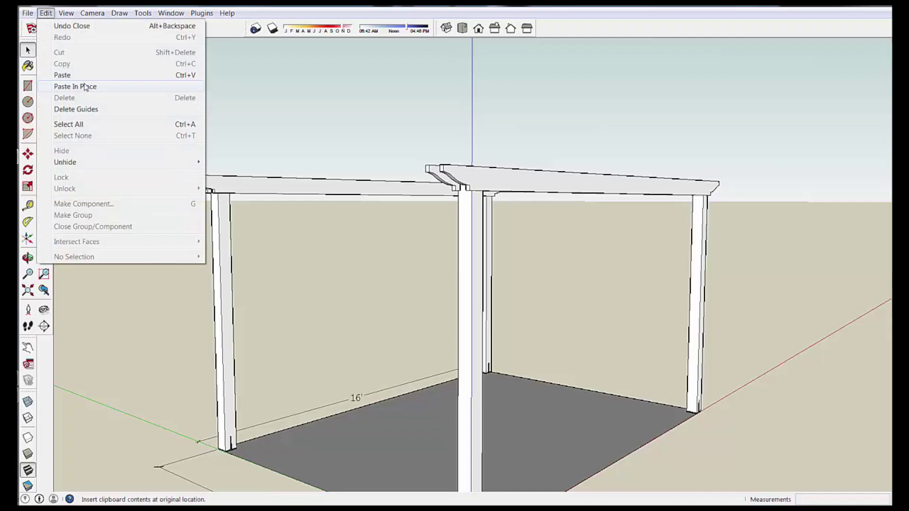
left_click(85, 87)
- Move the pasted beam copy straight up so its underside rests on top of the existing beams
key("m")
scroll(455, 232, "up", 5)
scroll(418, 137, "up", 1)
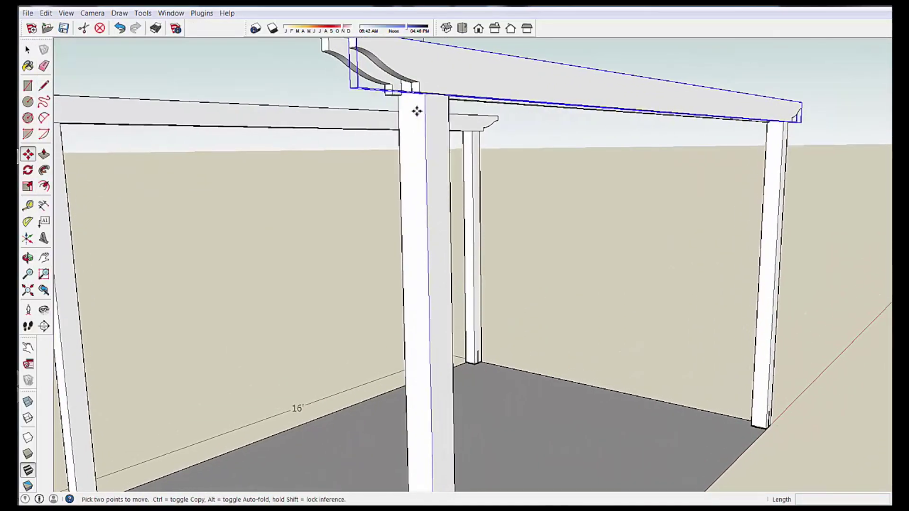
left_click_drag(417, 86, 415, 154)
left_click(414, 146)
- Rotate the raised beam copy 90° horizontally about the corner post's top so it spans across to the opposite beams
middle_click_drag(66, 364, 91, 366)
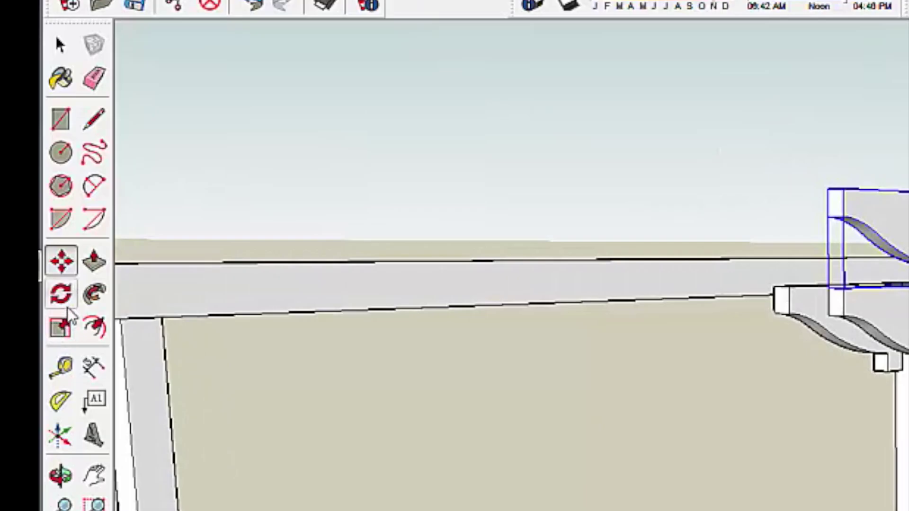
key("q")
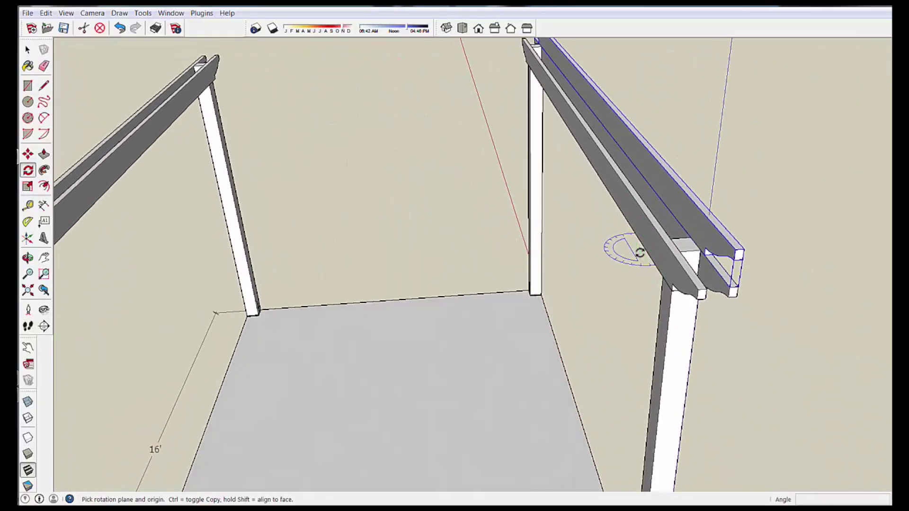
middle_click_drag(640, 253, 639, 278)
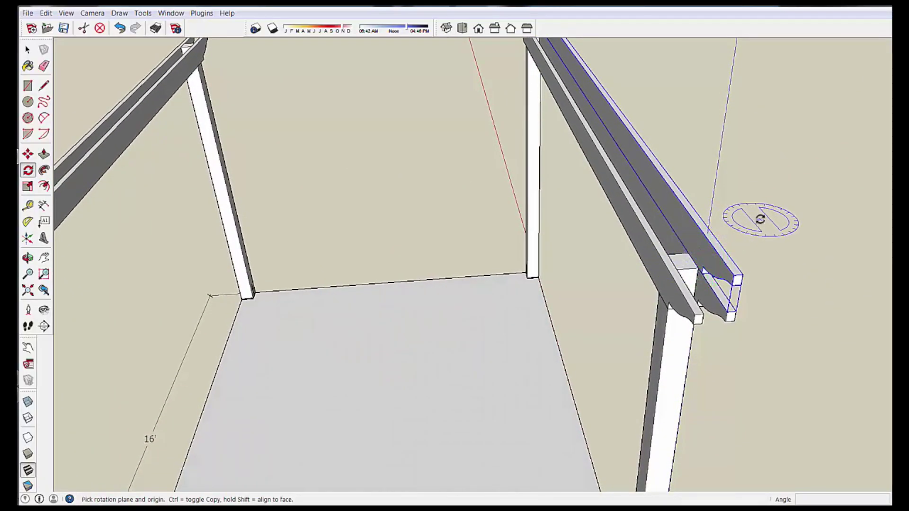
left_click(686, 256)
left_click(676, 235)
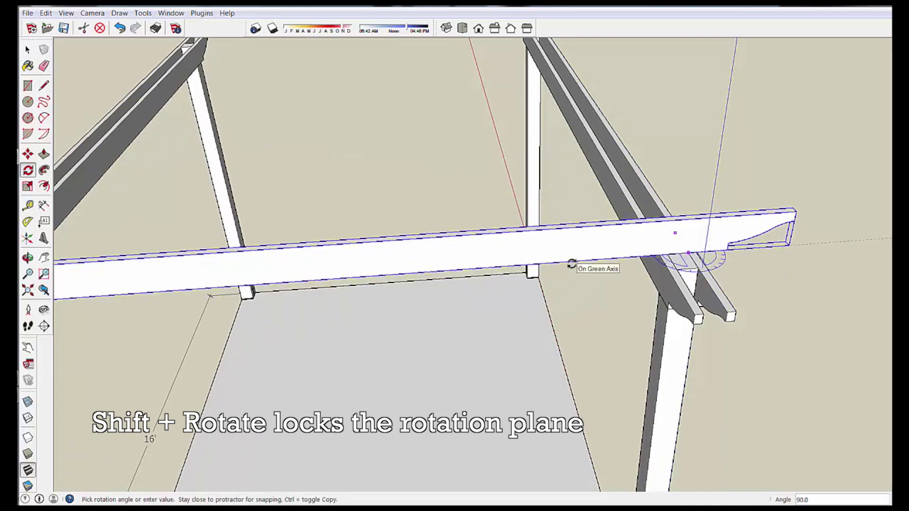
left_click(572, 264)
key("space")
- Explode the rotated beam and turn its geometry into a new component named Pergola Joist
mouse_move(572, 264)
middle_mouse_down()
mouse_move(497, 259)
mouse_move(466, 237)
mouse_move(451, 200)
mouse_move(490, 214)
mouse_move(469, 180)
middle_mouse_up()
scroll(467, 232, "down", 4)
right_click(468, 178)
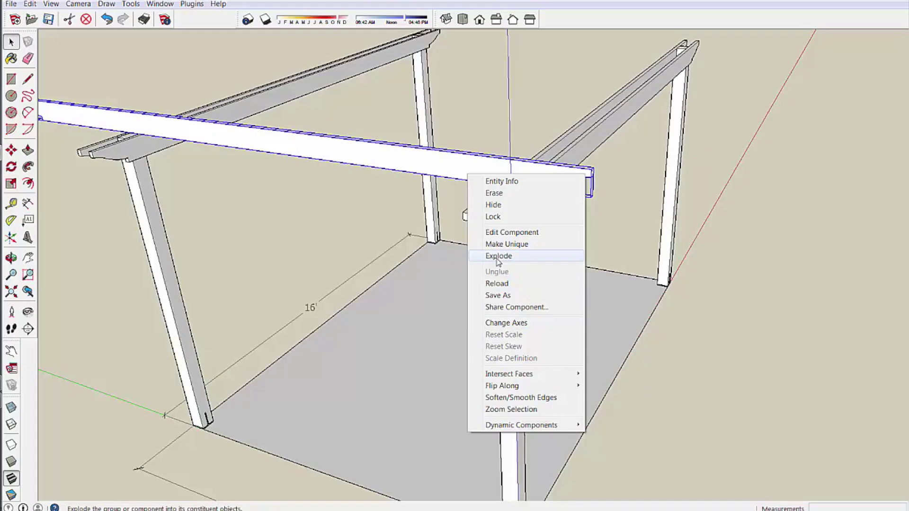
left_click(412, 193)
right_click(365, 59)
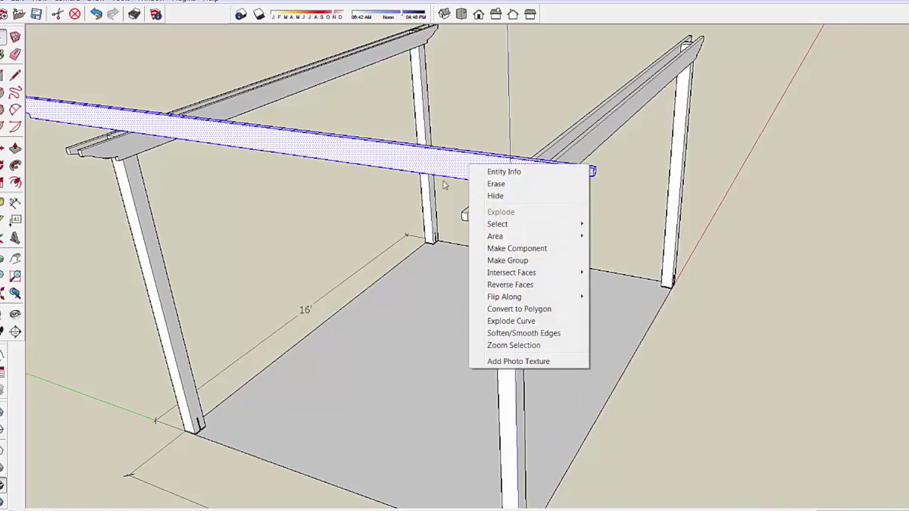
left_click(504, 248)
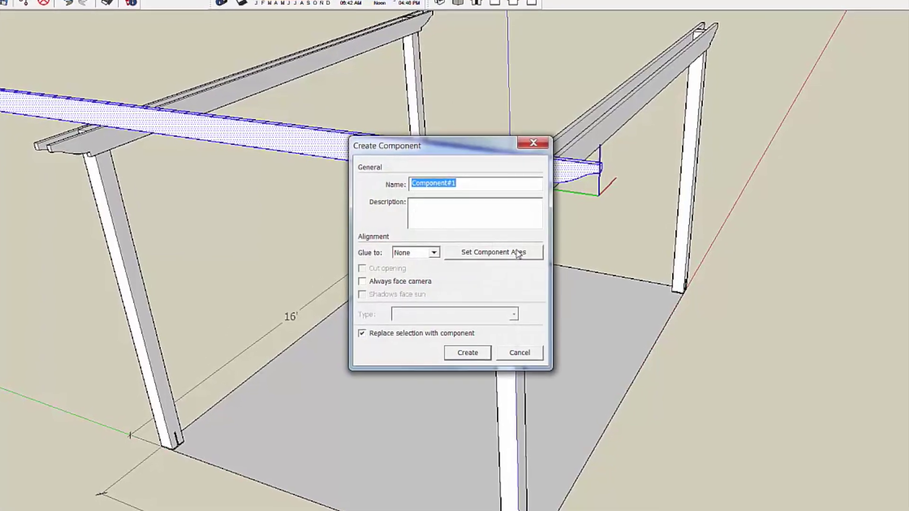
type("Pergola Joist")
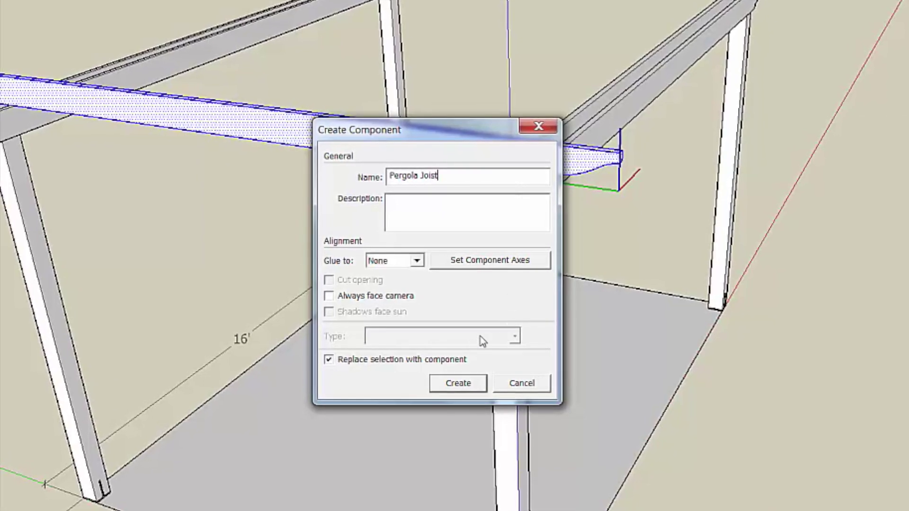
left_click(458, 383)
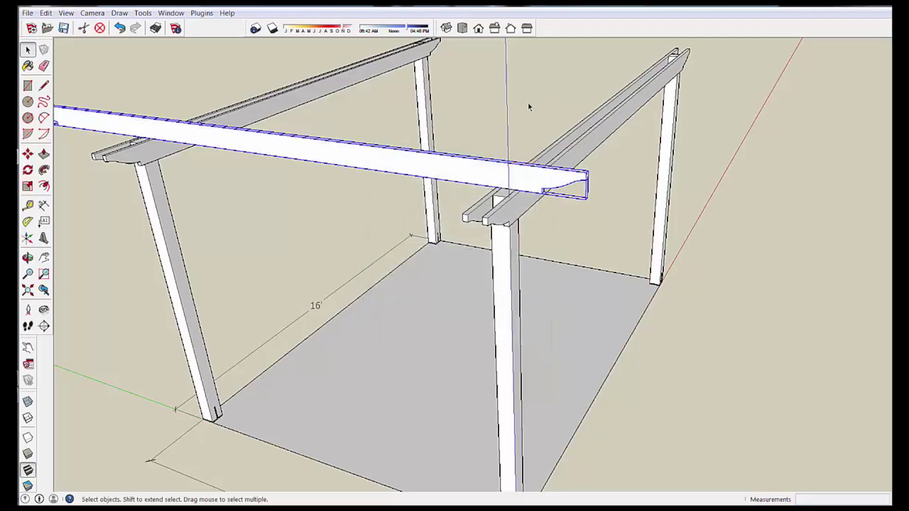
- Align the joist's notch corner with the outer face of the near beam and shift it 10" outward
middle_click_drag(529, 106, 553, 228)
key("m")
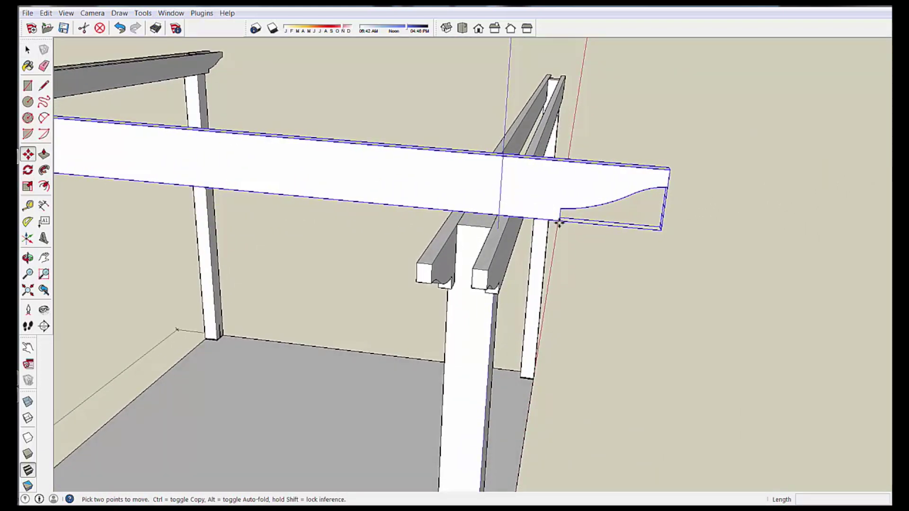
left_click(559, 222)
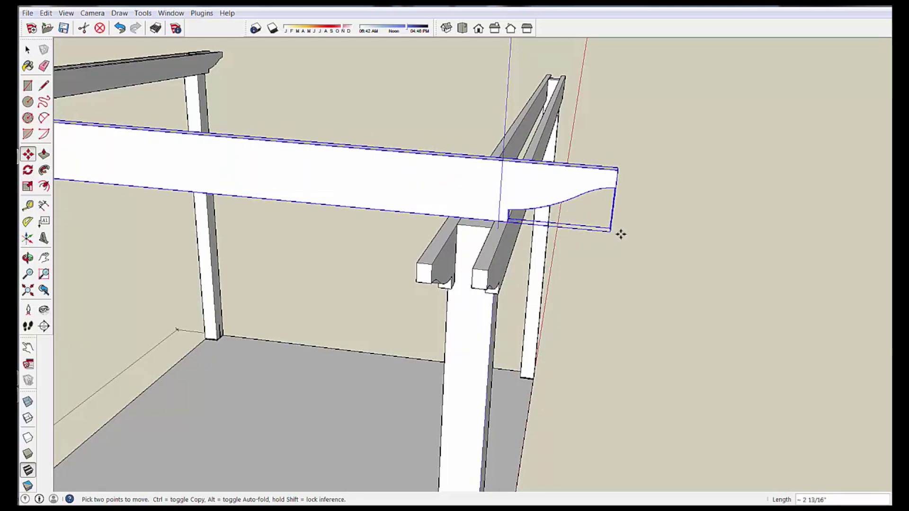
left_click(507, 224)
left_click(579, 228)
type("10")
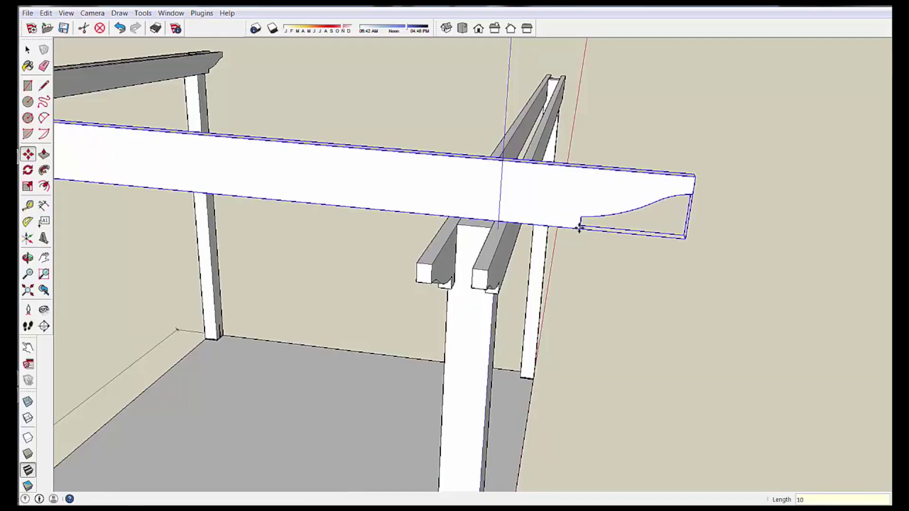
key("Return")
- Inside the joist component, move the far-end profile to the opposite beam's outer face, leaving a 10" overhang
middle_click_drag(578, 228, 438, 230)
key("space")
middle_click_drag(303, 205, 163, 119)
double_click(259, 207)
left_click_drag(249, 198, 254, 199)
middle_click_drag(273, 205, 134, 187)
key("m")
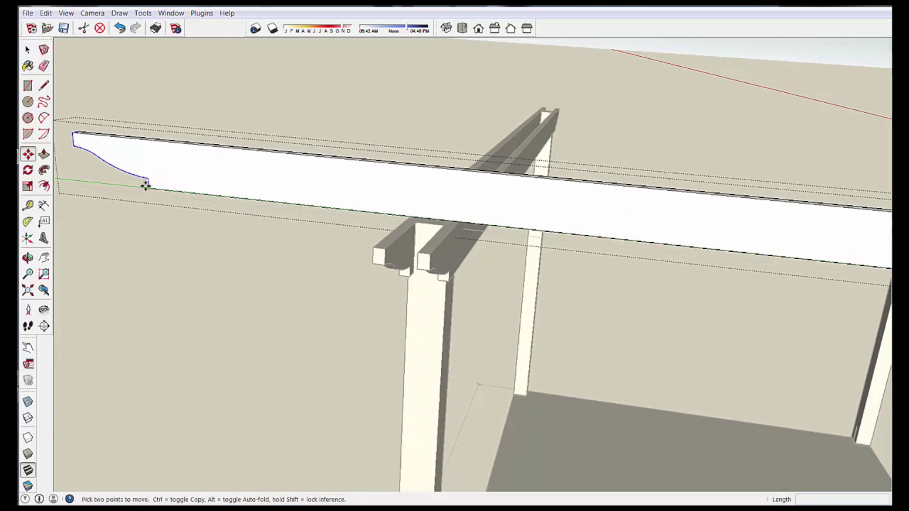
left_click(146, 186)
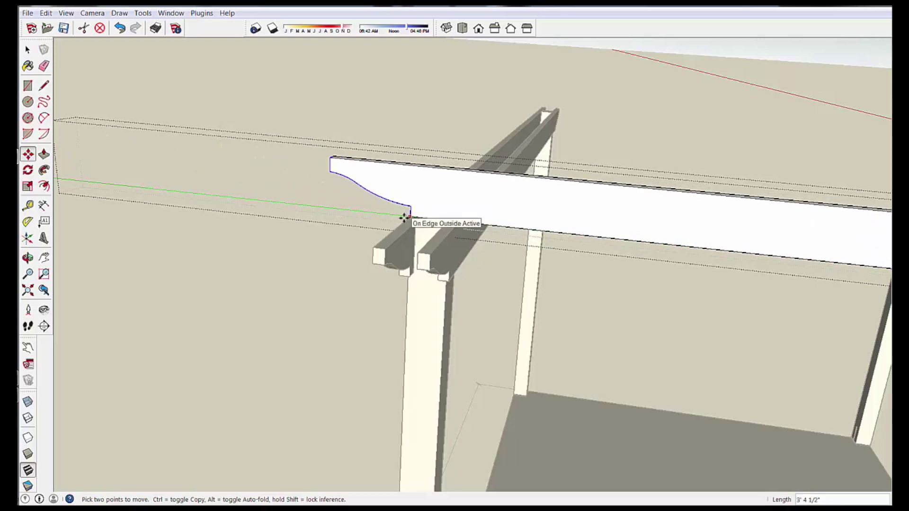
middle_click_drag(404, 217, 363, 317)
left_click(340, 299)
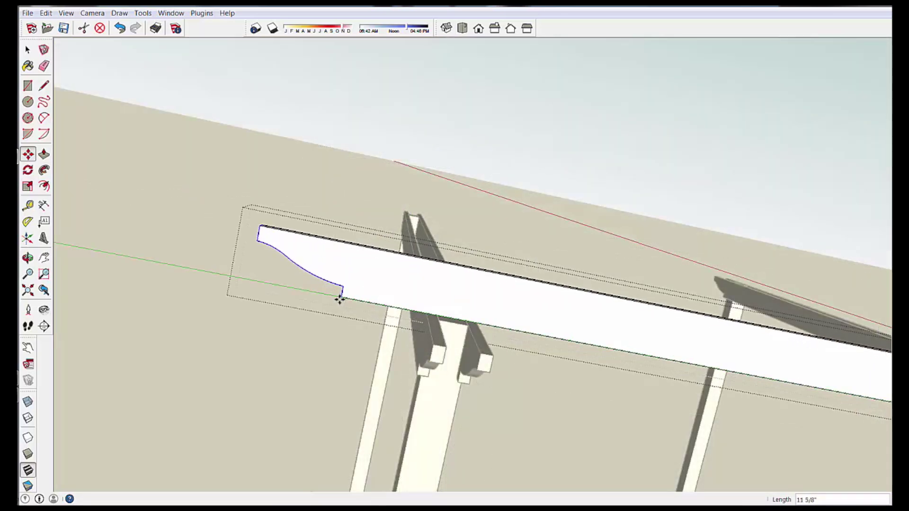
type("10")
key("Return")
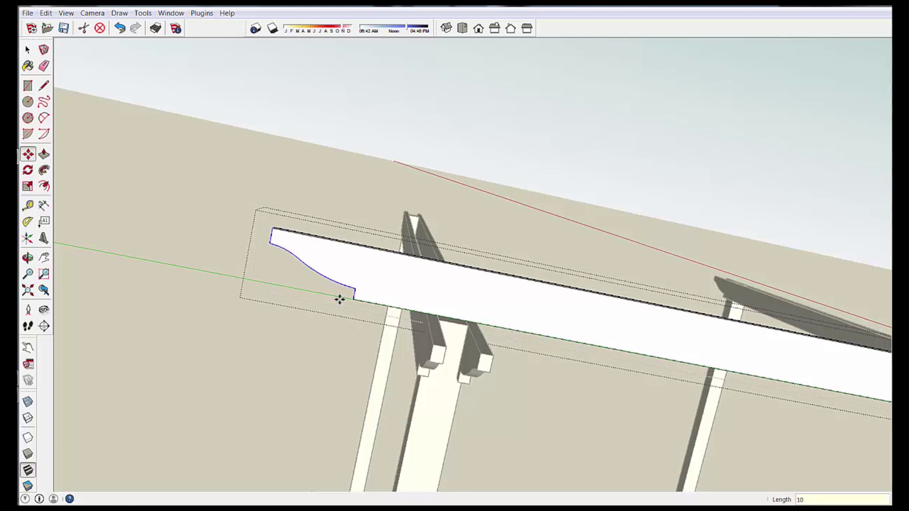
key("space")
- Move the joist's selected end profile 10' inward along the green axis to shorten the joist
middle_click_drag(339, 298, 682, 256)
middle_click_drag(792, 262, 734, 260)
middle_click_drag(583, 244, 231, 238)
key("m")
left_click(199, 217)
middle_click_drag(325, 219, 382, 427)
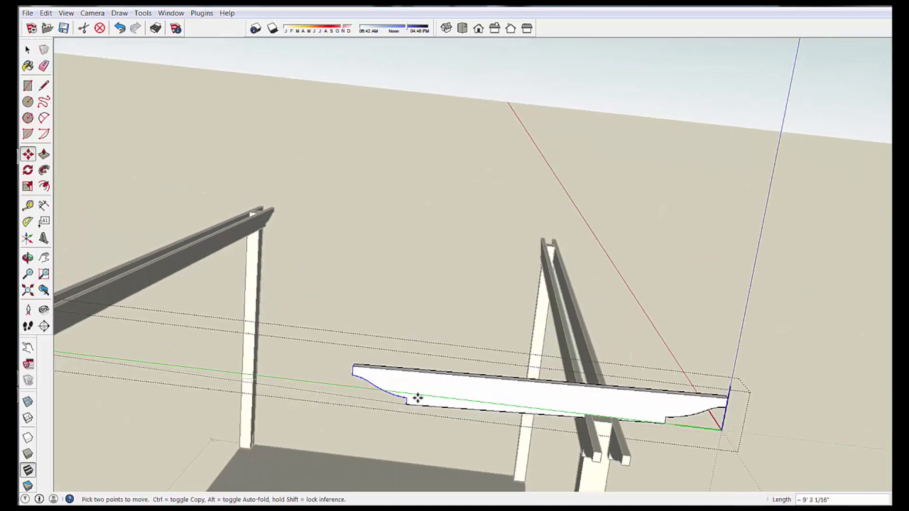
type("10")
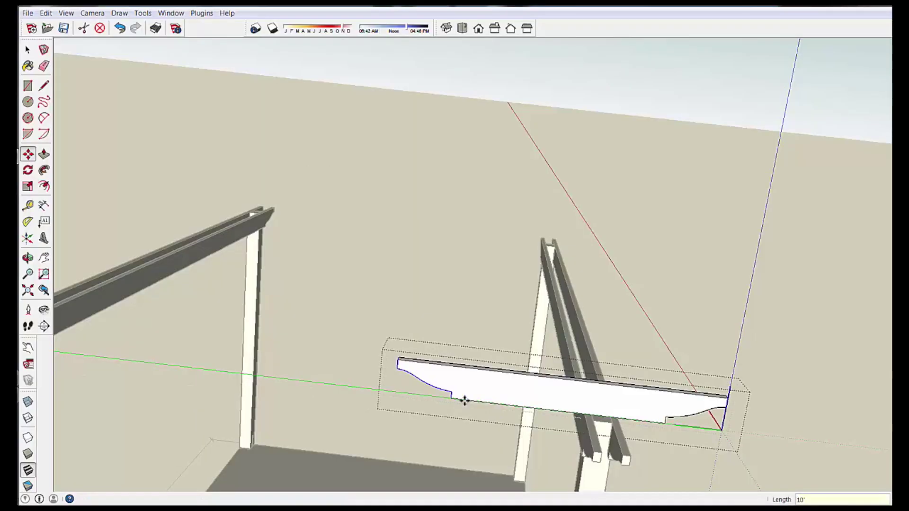
key("space")
- Place a guide line on the joist's face 5 1/2" above its bottom edge
scroll(487, 398, "up", 5)
middle_click_drag(488, 395, 301, 182)
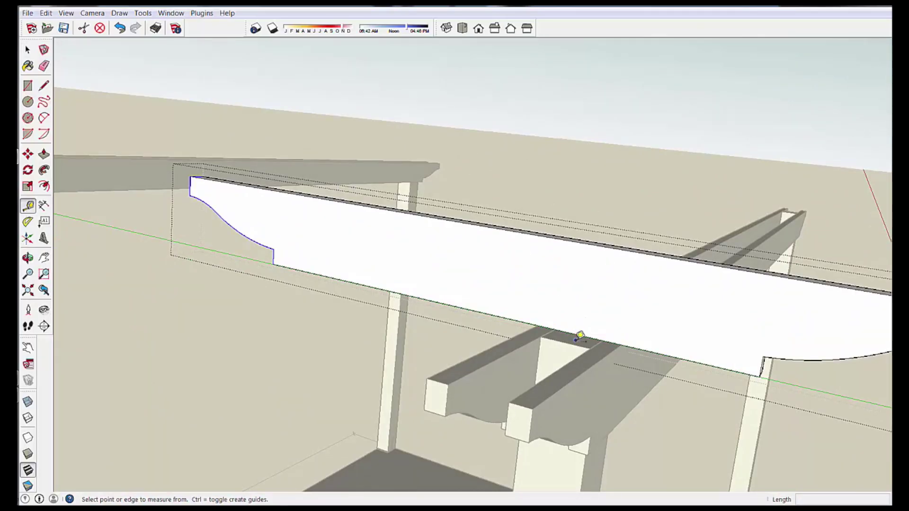
left_click(577, 334)
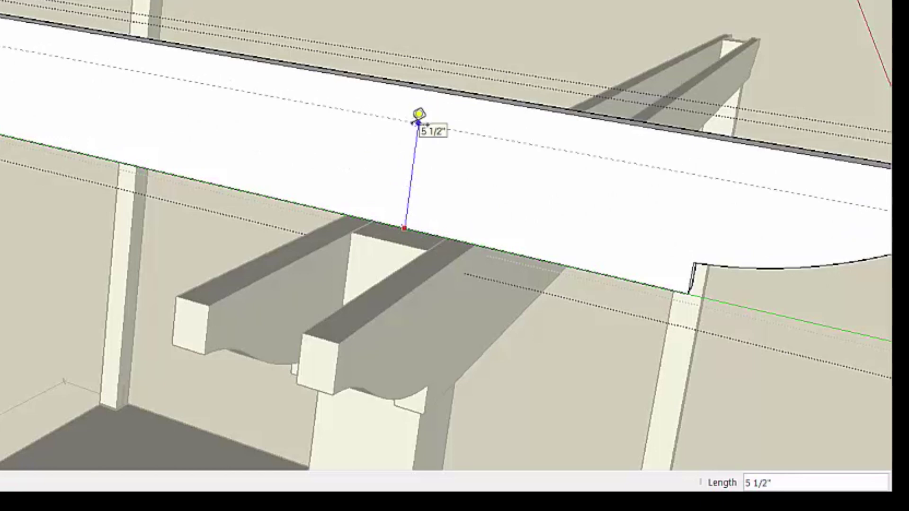
key("space")
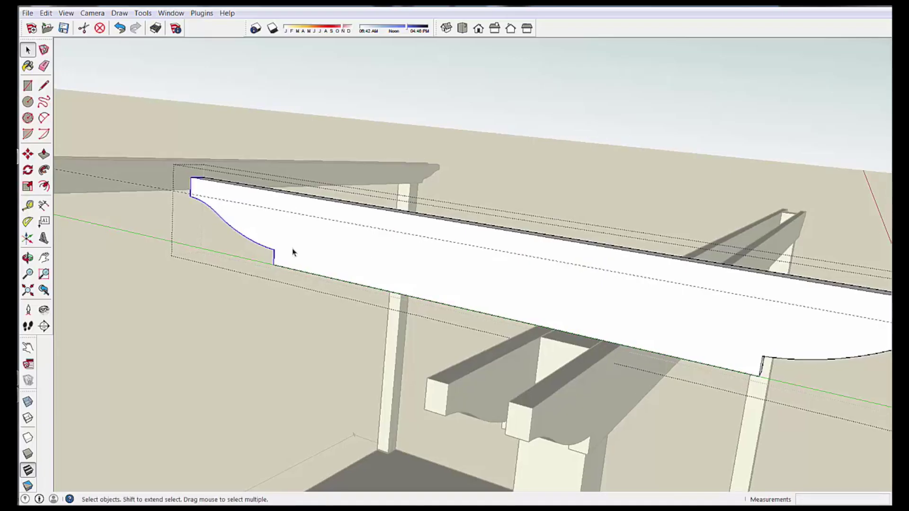
- Select the joist's upper edges and end curves and scale them vertically to about 0.70 so the top meets the guide
middle_click_drag(288, 247, 208, 218)
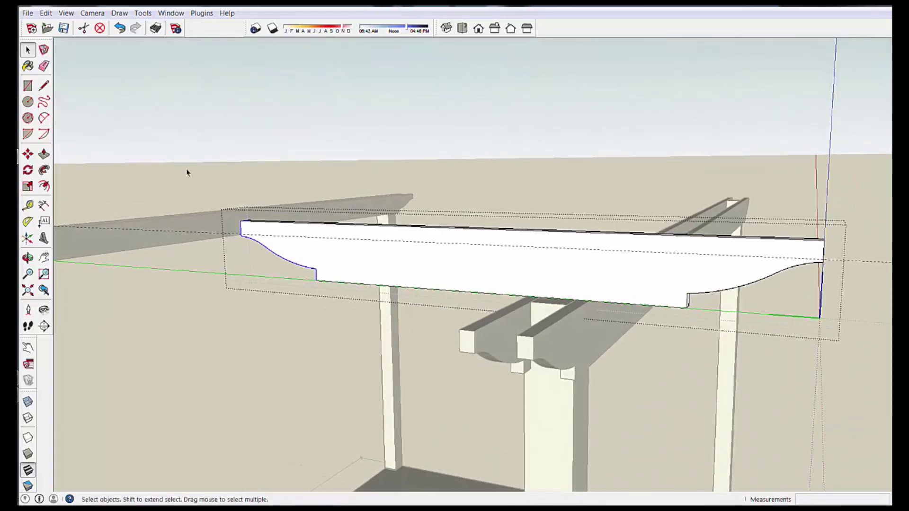
left_click_drag(185, 167, 840, 284)
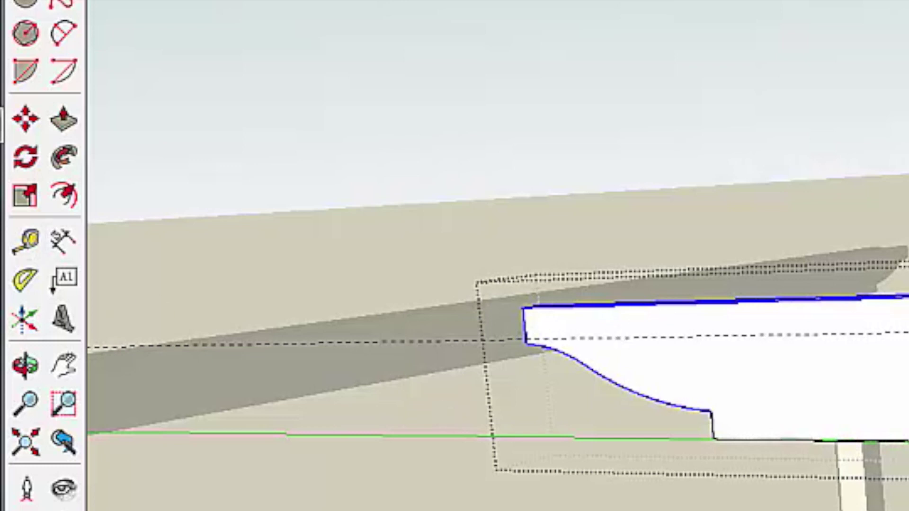
left_click(25, 196)
middle_click_drag(221, 266, 447, 138)
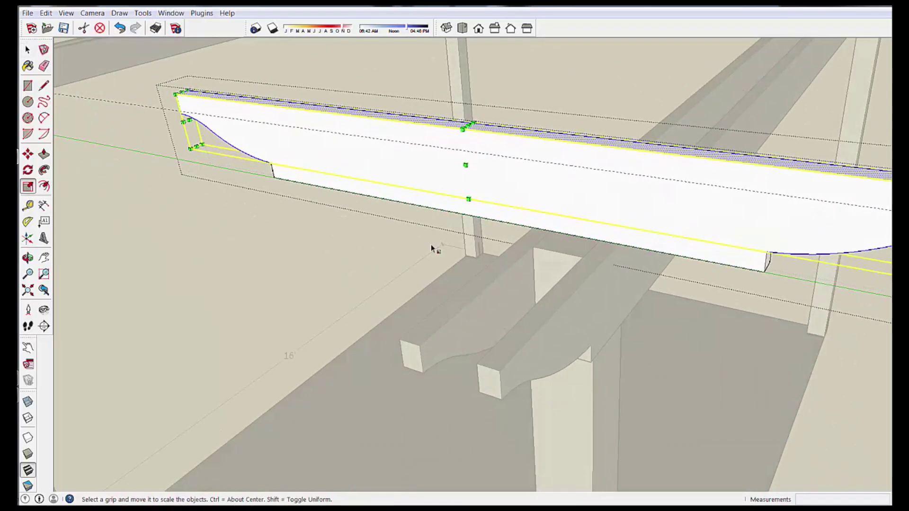
scroll(464, 156, "up", 10)
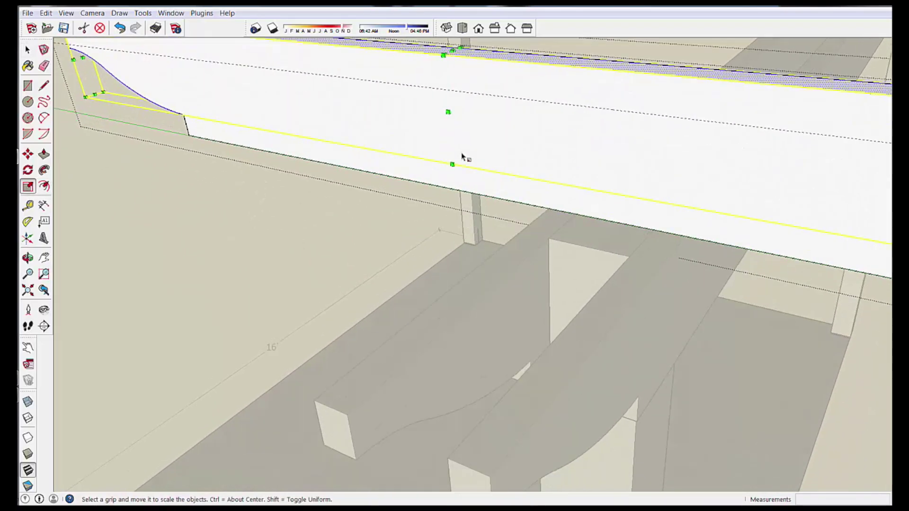
scroll(470, 171, "down", 8)
scroll(470, 170, "up", 6)
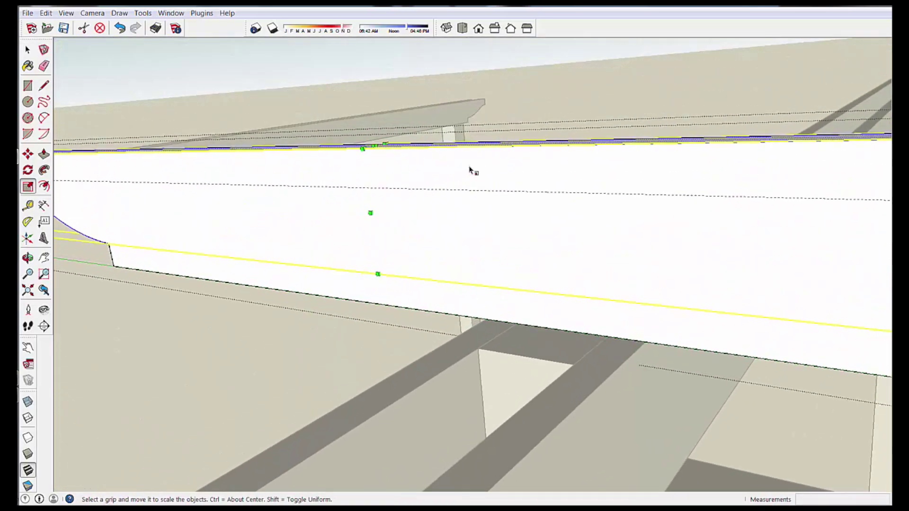
middle_click_drag(470, 171, 363, 184)
scroll(362, 184, "up", 3)
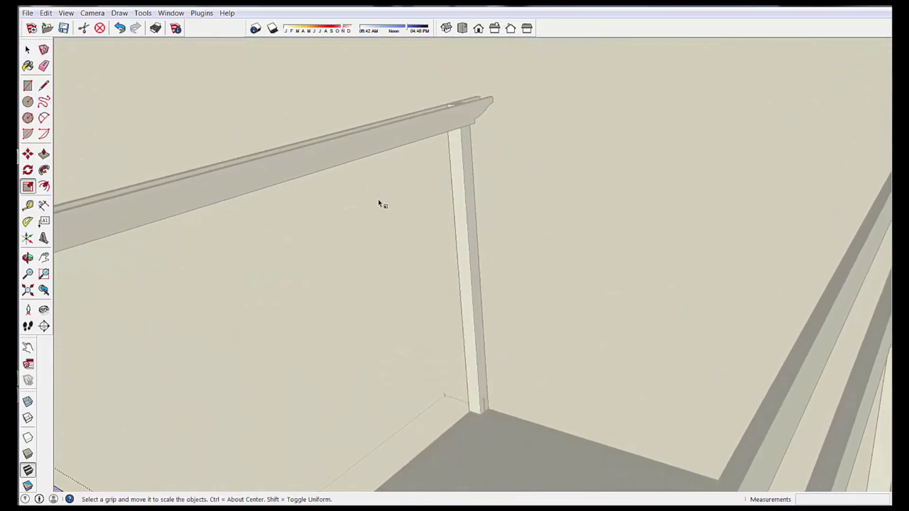
scroll(379, 203, "down", 4)
scroll(396, 290, "down", 2)
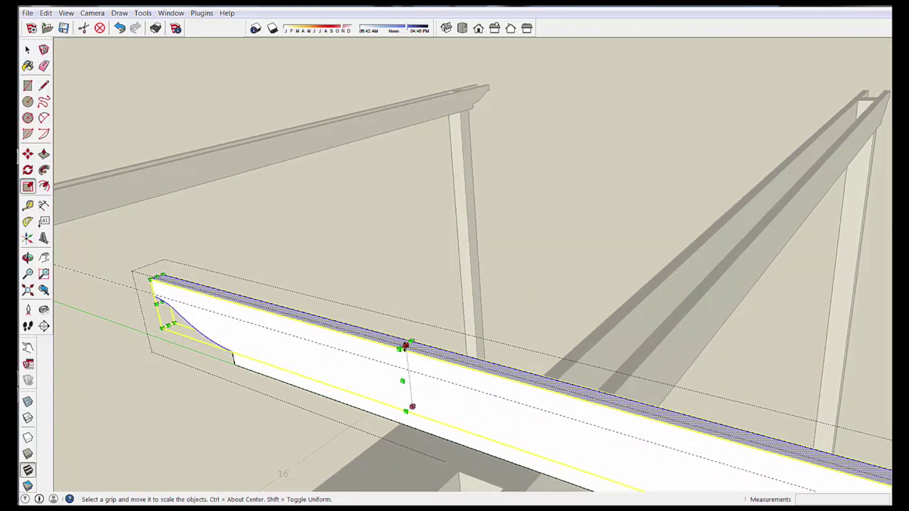
left_click_drag(406, 346, 407, 365)
scroll(464, 359, "down", 3)
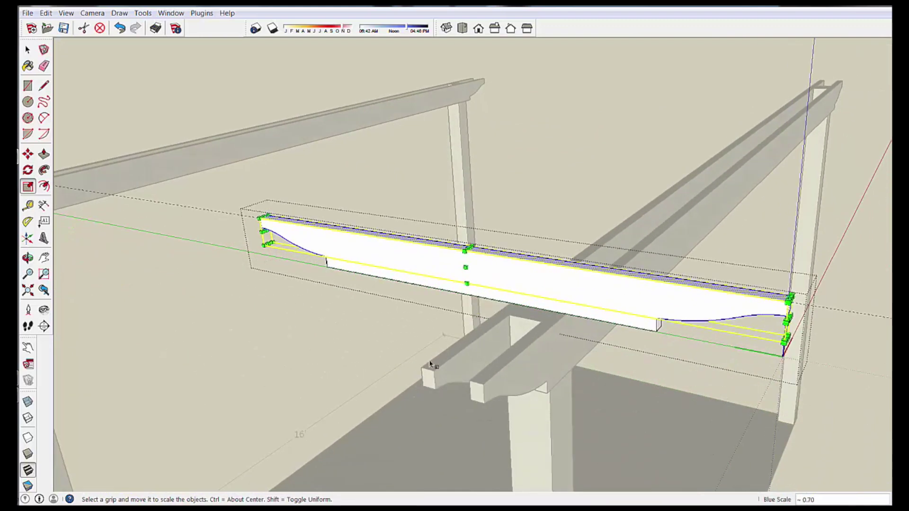
middle_click_drag(464, 356, 640, 171)
key("space")
middle_click_drag(515, 219, 607, 90)
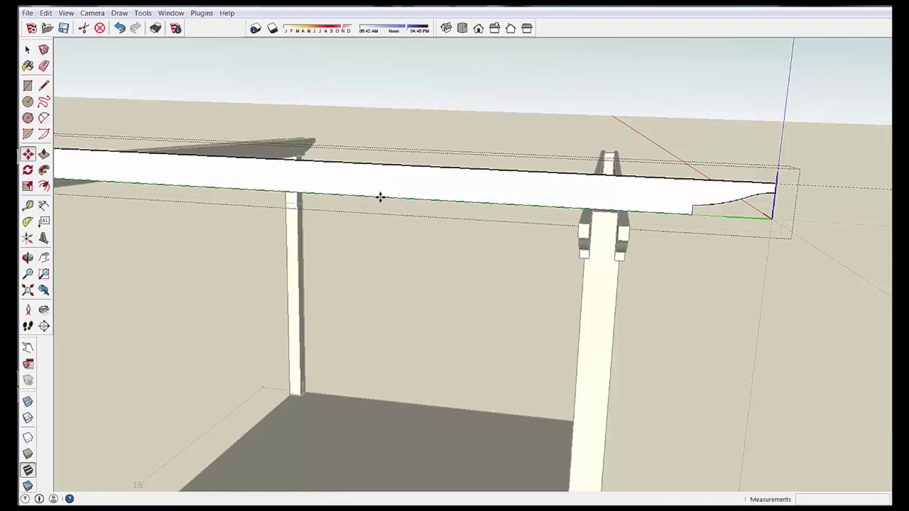
- Close the joist component and move the joist 4 3/8" outward along the red axis so its inner face aligns with the post's outer face
middle_click_drag(366, 204, 380, 260)
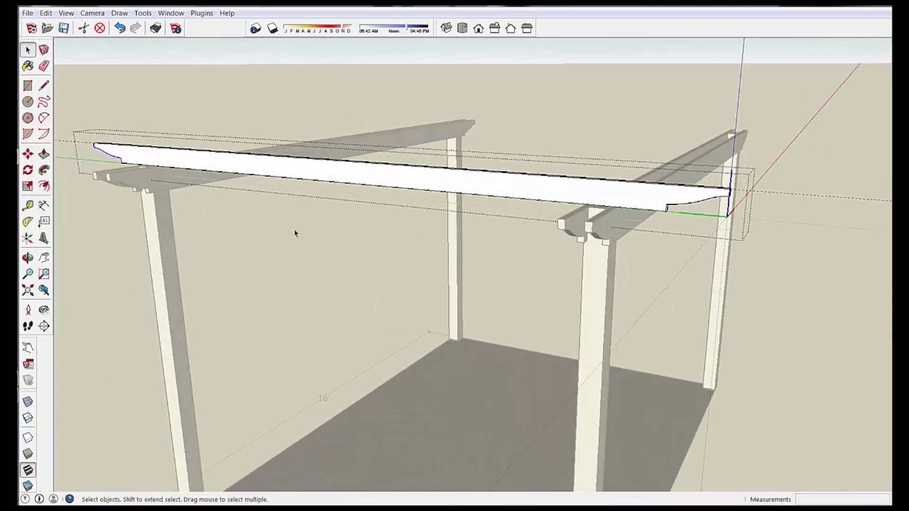
middle_click_drag(290, 227, 359, 183)
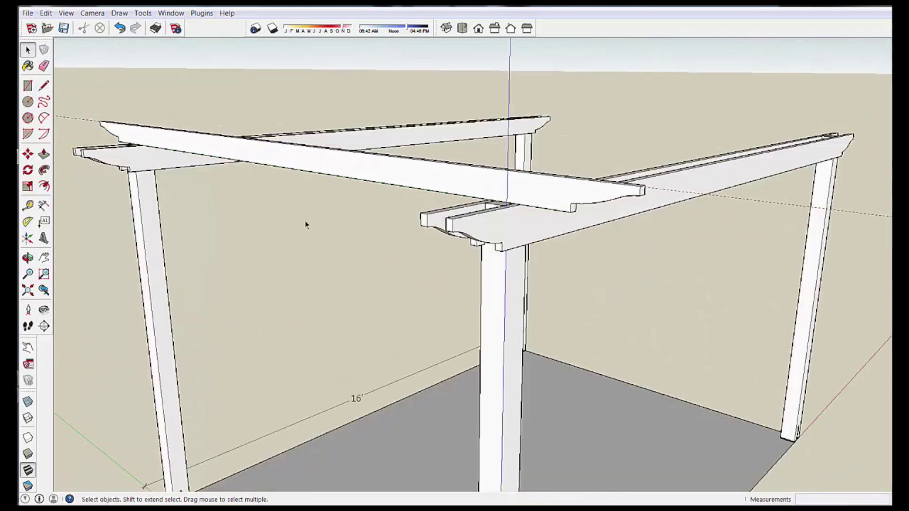
middle_click_drag(306, 226, 493, 233)
left_click(513, 211)
key("m")
left_click(482, 227)
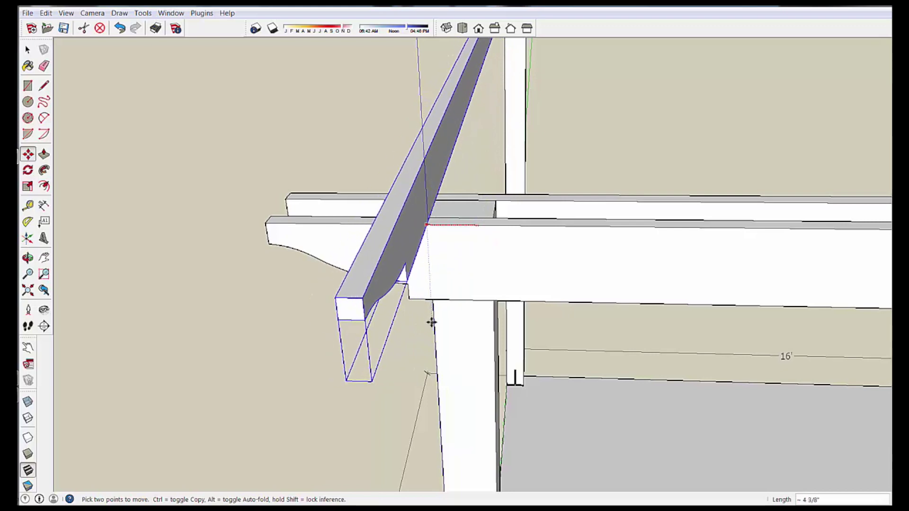
- Copy the joist 16" along the beams and multiply that copy 20 times at the same spacing
middle_click_drag(428, 320, 245, 367)
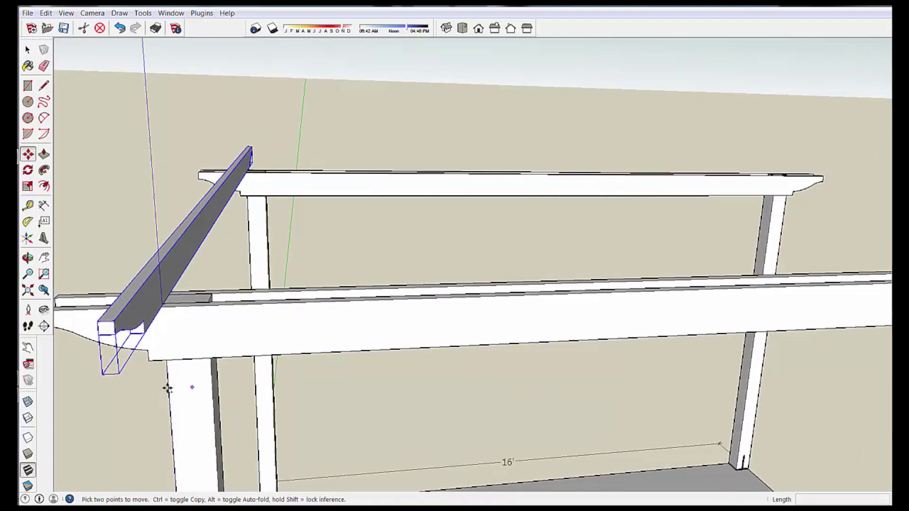
middle_click_drag(158, 384, 176, 301)
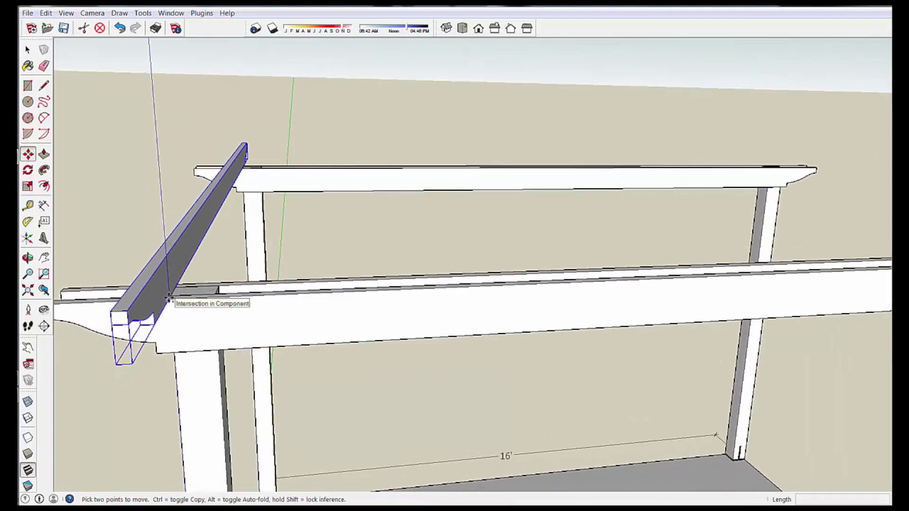
key("ctrl")
left_click(168, 298)
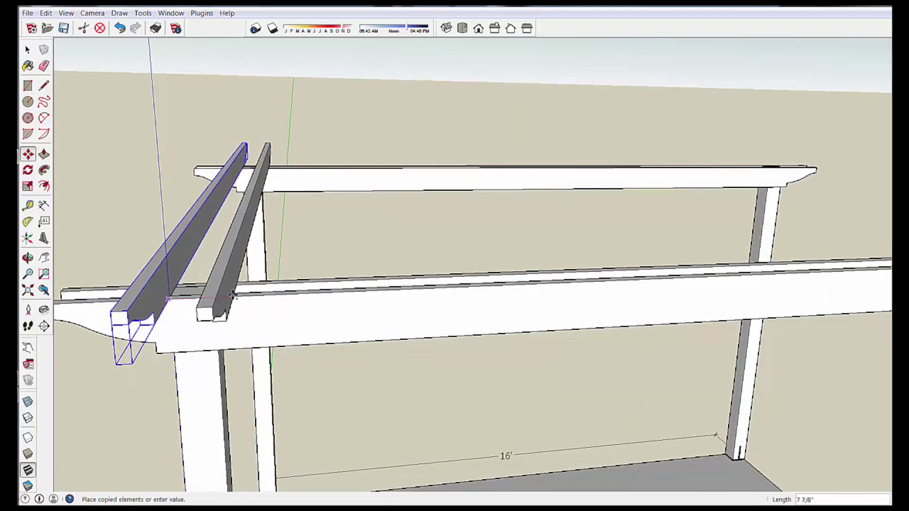
type("16")
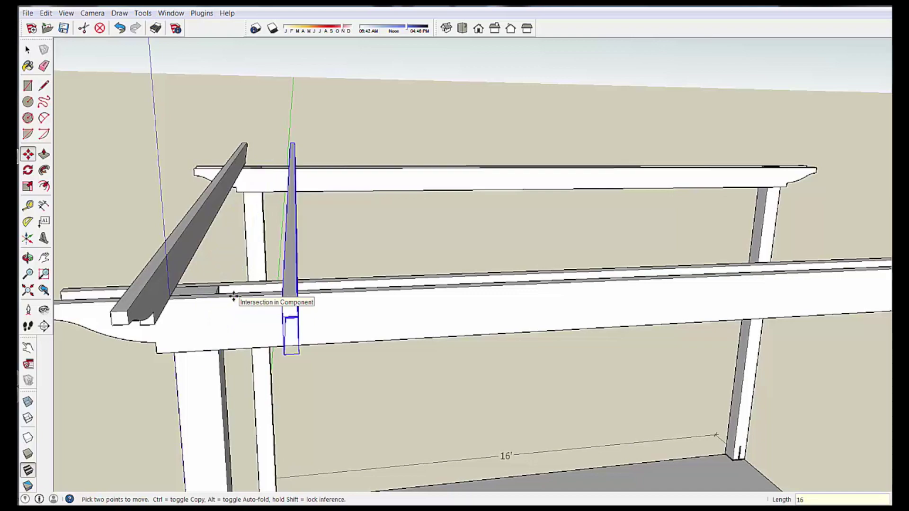
type("20")
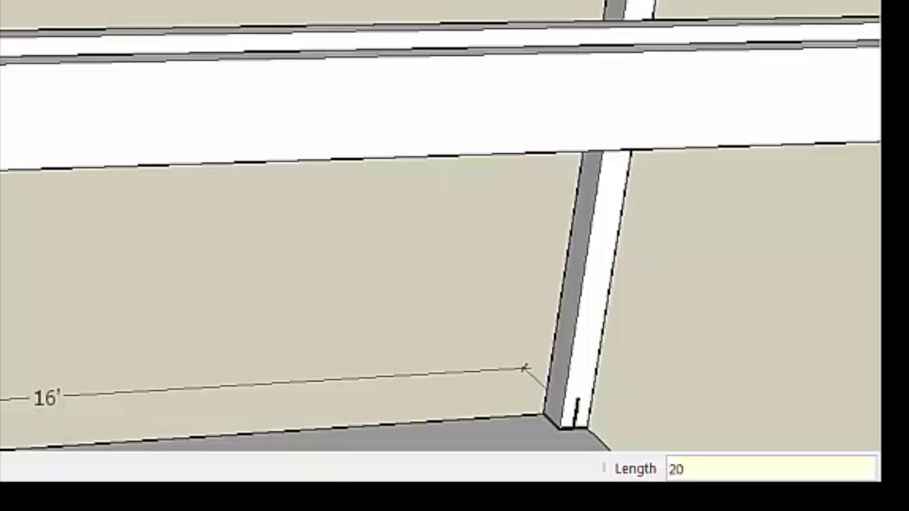
type("x")
key("Return")
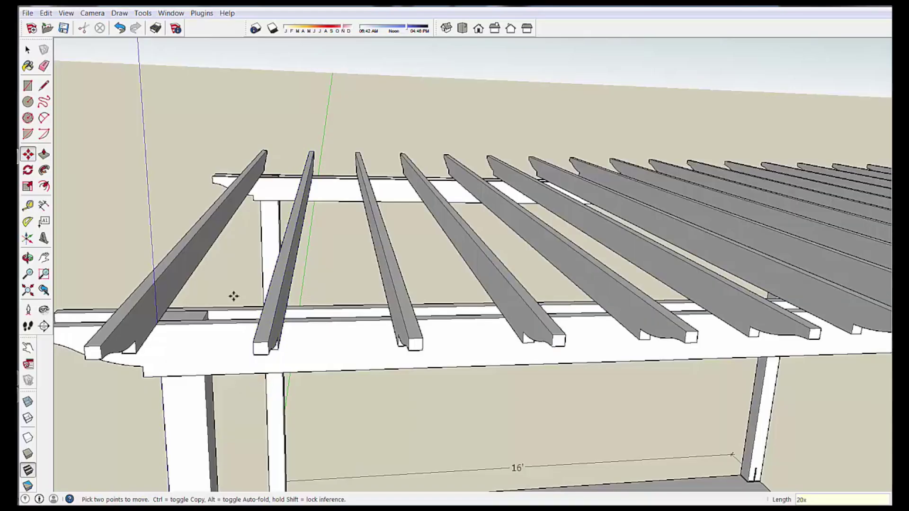
- Delete the surplus joists that extend past the last post at the far end of the beams
scroll(237, 297, "up", 3)
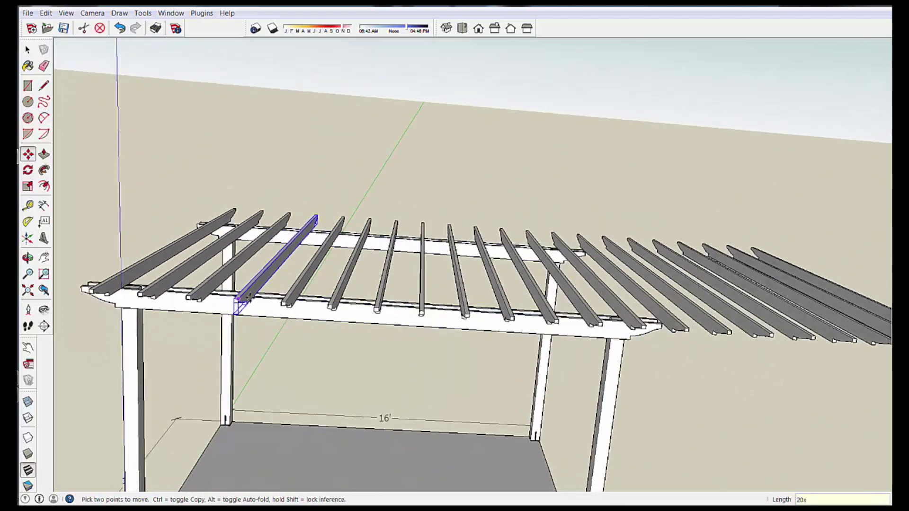
middle_click_drag(249, 298, 780, 176)
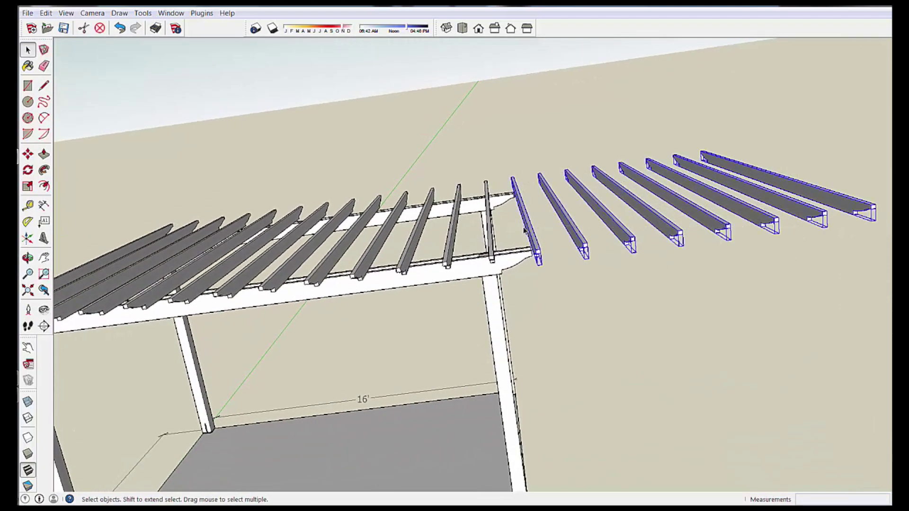
key("Delete")
- Select all the remaining joists on the pergola and make them a single group
middle_click_drag(416, 304, 398, 192)
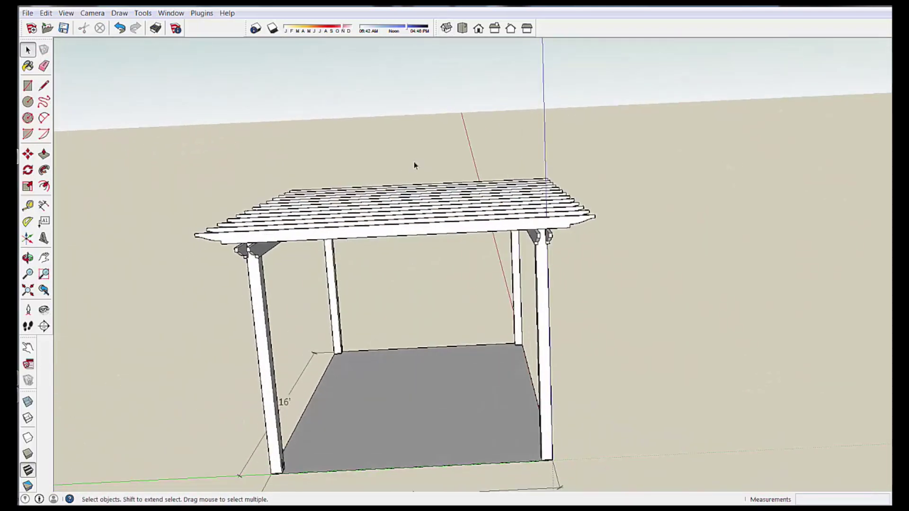
left_click_drag(377, 303, 377, 303)
right_click(392, 237)
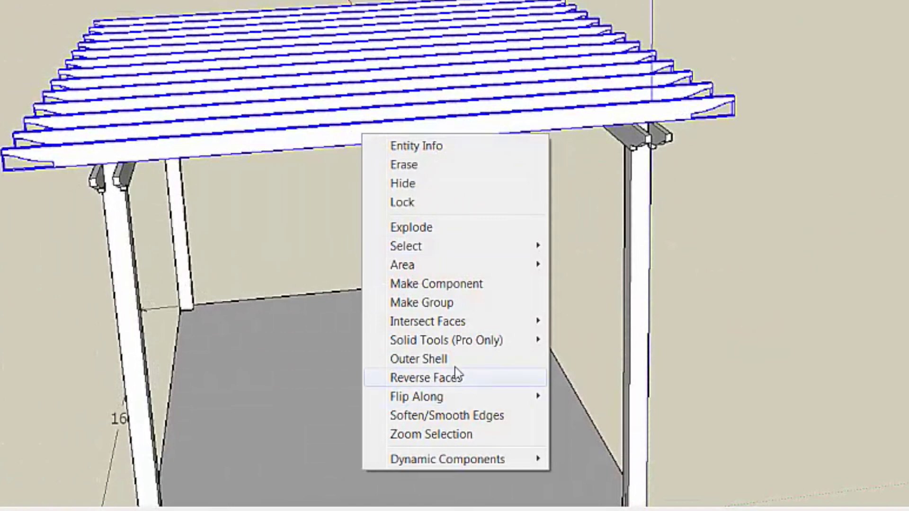
left_click(425, 306)
middle_click_drag(424, 305, 349, 97)
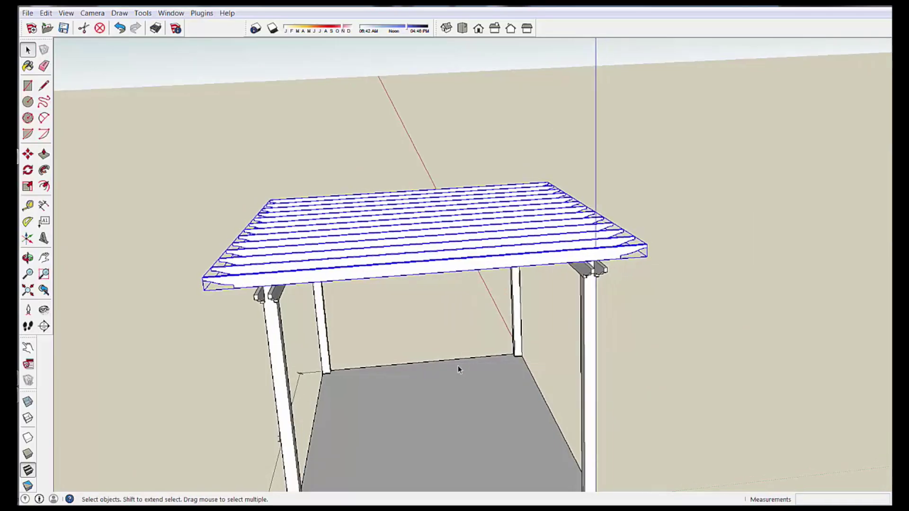
- Try moving the joist group as one unit away from the beams, and undo the move
middle_click_drag(391, 239, 181, 261)
key("m")
middle_click_drag(265, 420, 302, 250)
left_click(305, 229)
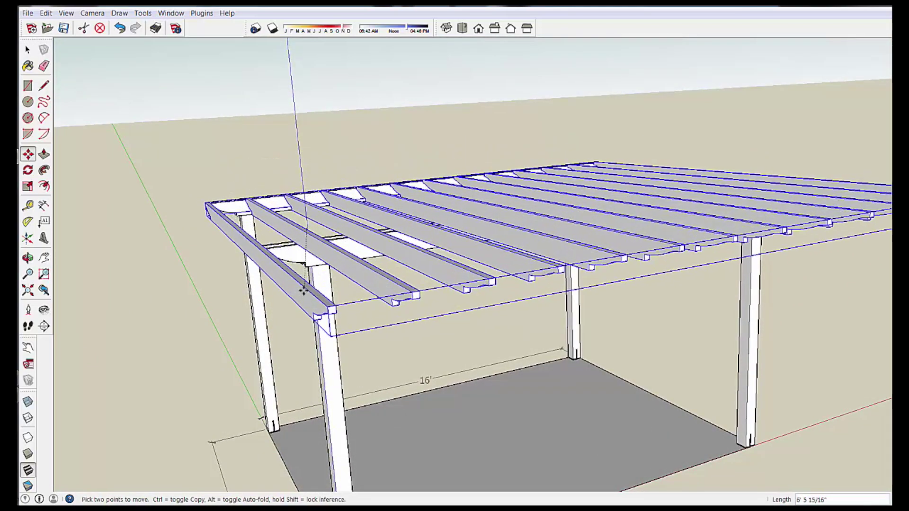
middle_click_drag(304, 284, 334, 287)
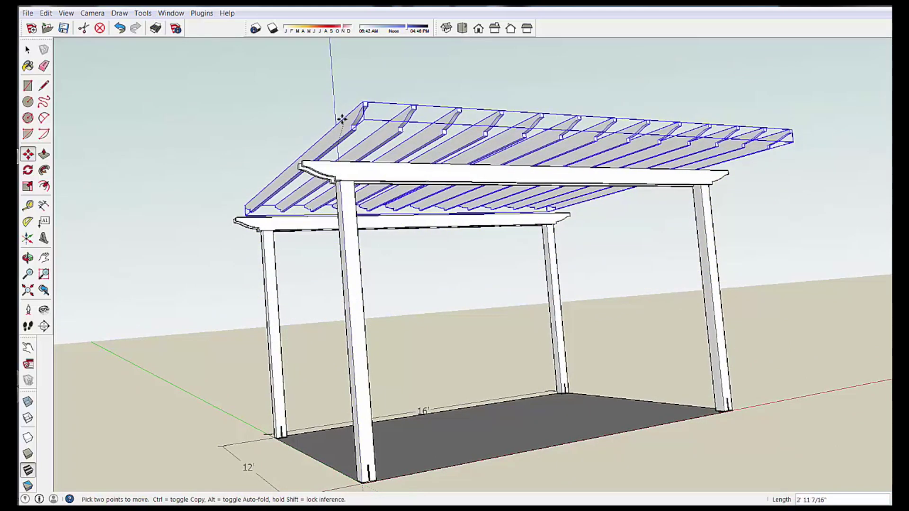
middle_click_drag(341, 122, 315, 187)
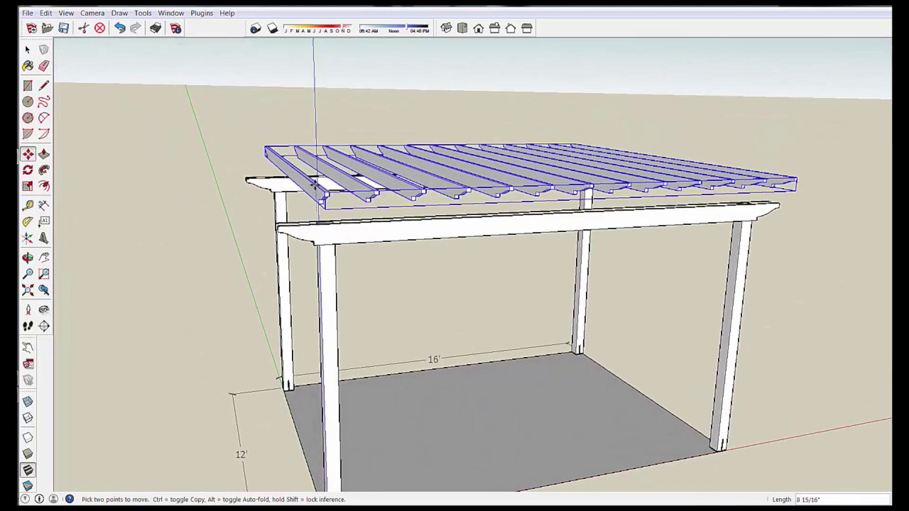
key("ctrl+z")
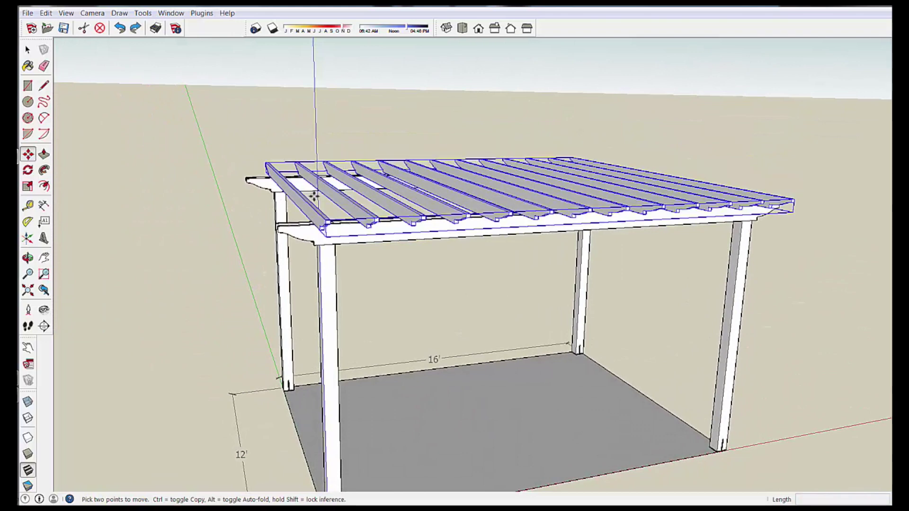
middle_click_drag(372, 186, 187, 339)
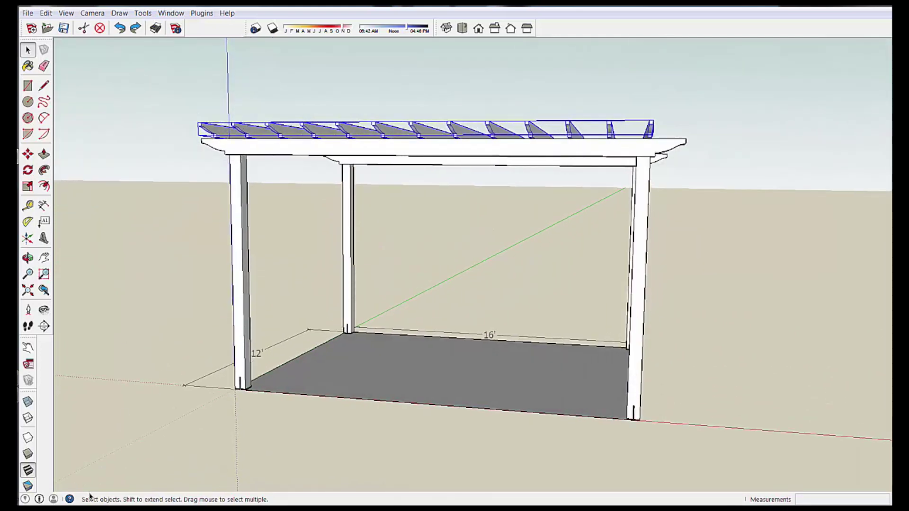